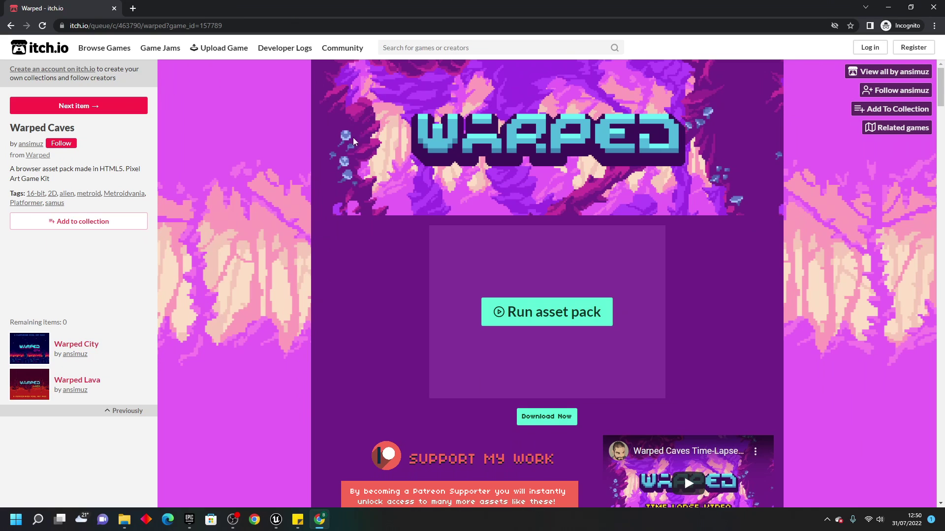
# - Scroll the Warped Caves itch.io page to its Features list, then return to the Unreal editor
pyautogui.scroll(-8, 822, 168)
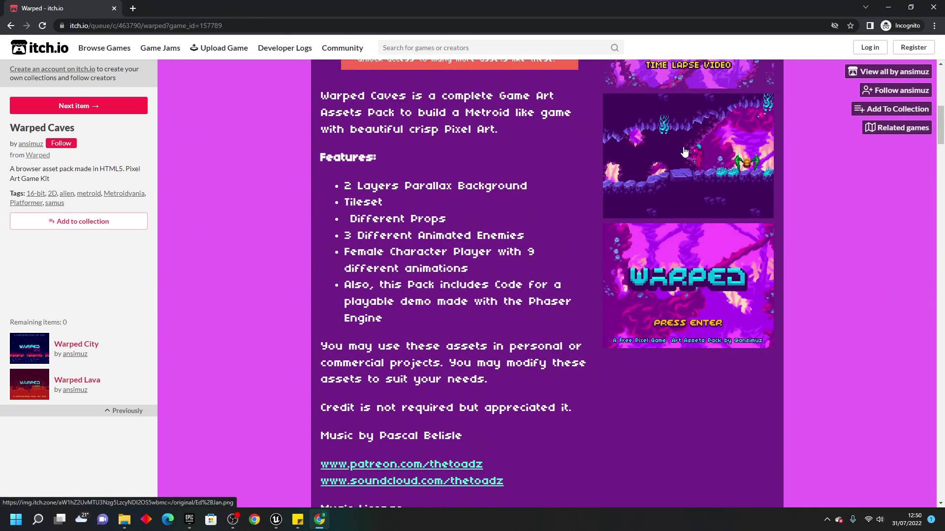
pyautogui.click(888, 7)
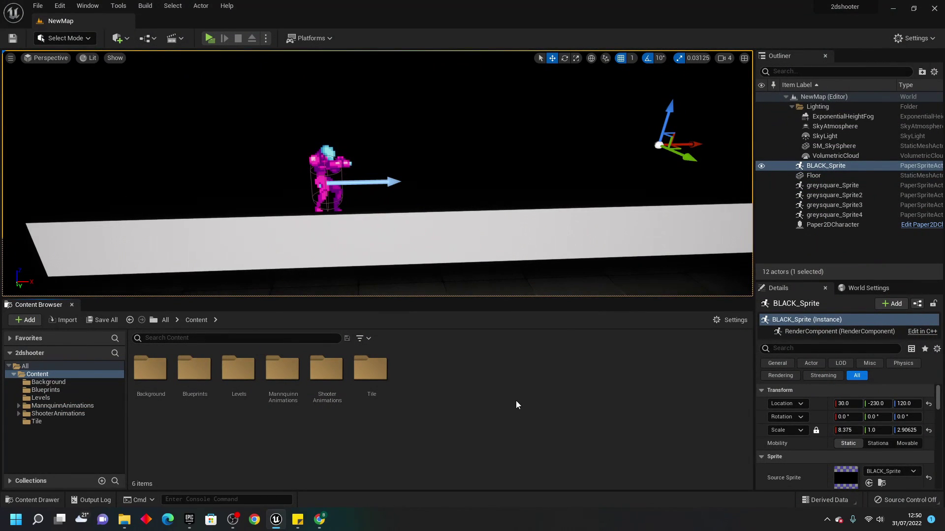
# - Create a ShooterAssets folder in Content and bring the downloaded warped-files folder alongside
pyautogui.rightClick(515, 405)
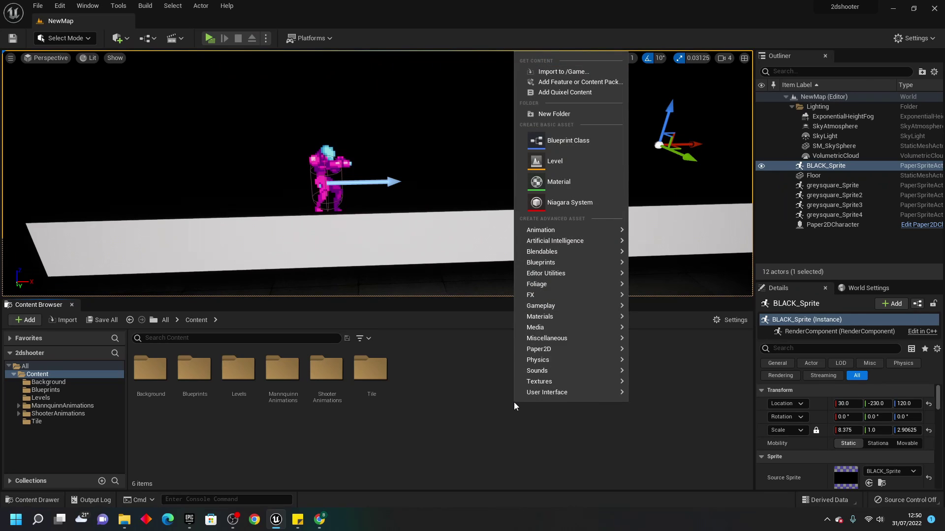
pyautogui.click(582, 113)
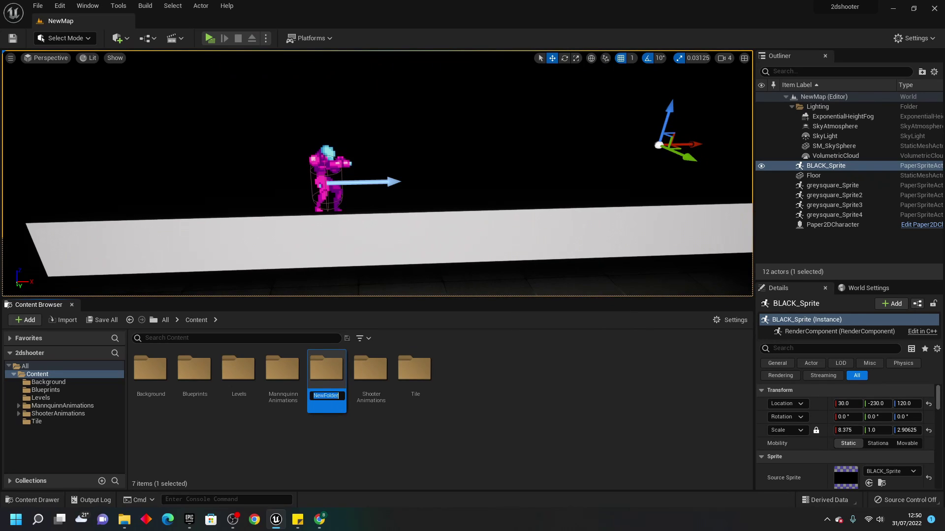
pyautogui.write('ShooterAssets')
pyautogui.press('Return')
pyautogui.click(124, 519)
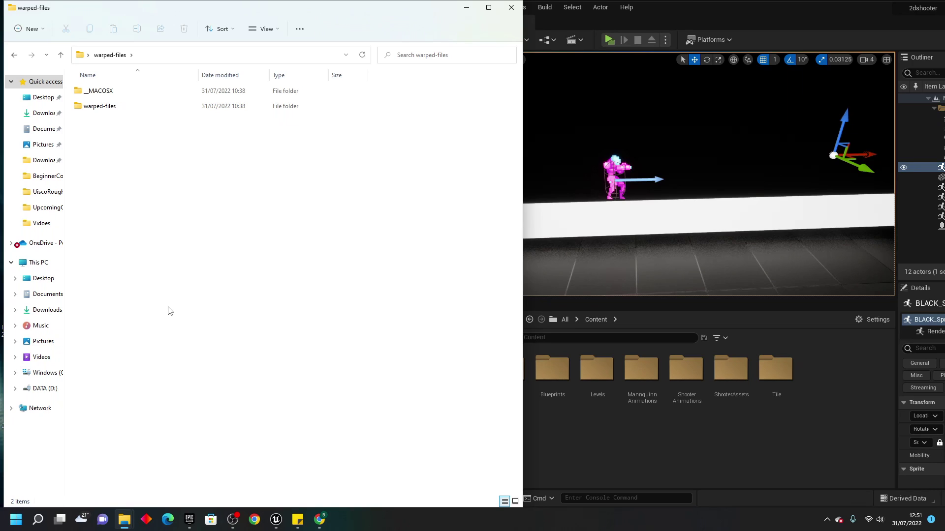
# - Import the PNG environment, sprites and spritesheets folders into ShooterAssets, then maximize the editor
pyautogui.doubleClick(98, 106)
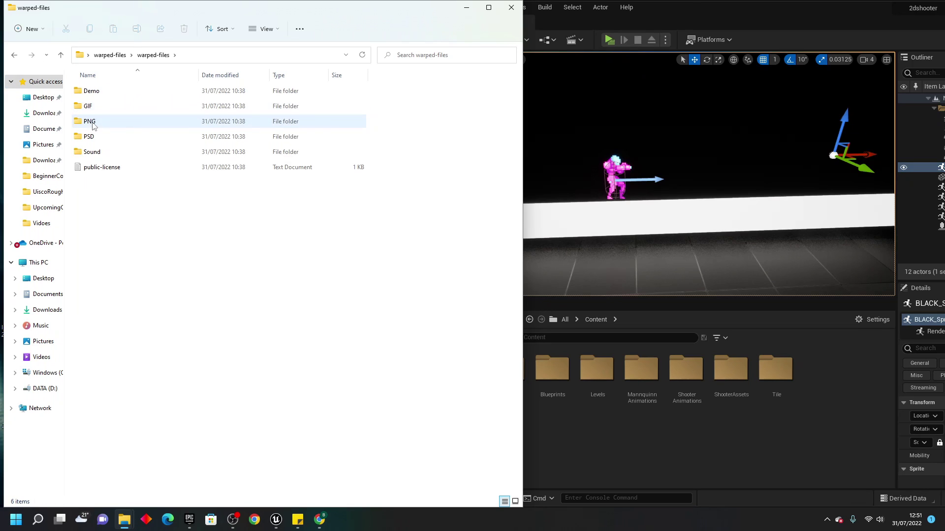
pyautogui.doubleClick(94, 123)
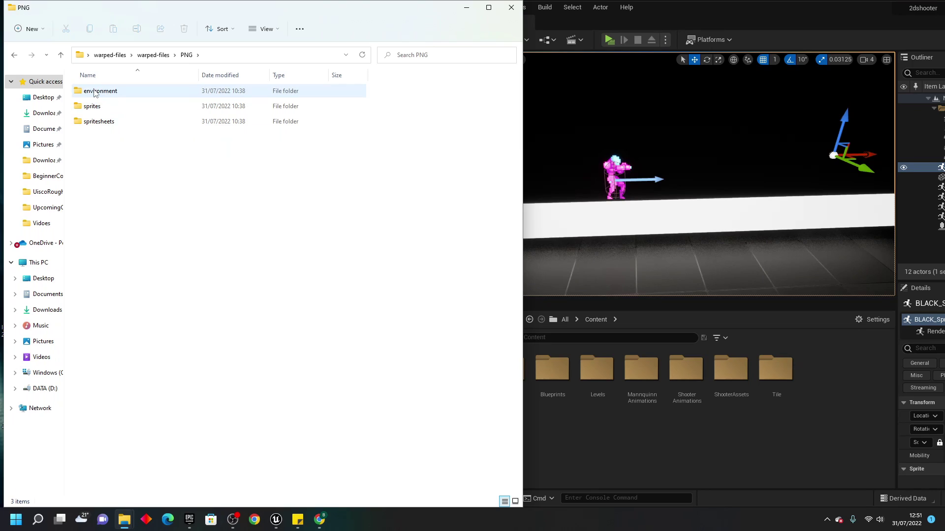
pyautogui.moveTo(110, 146); pyautogui.dragTo(731, 389)
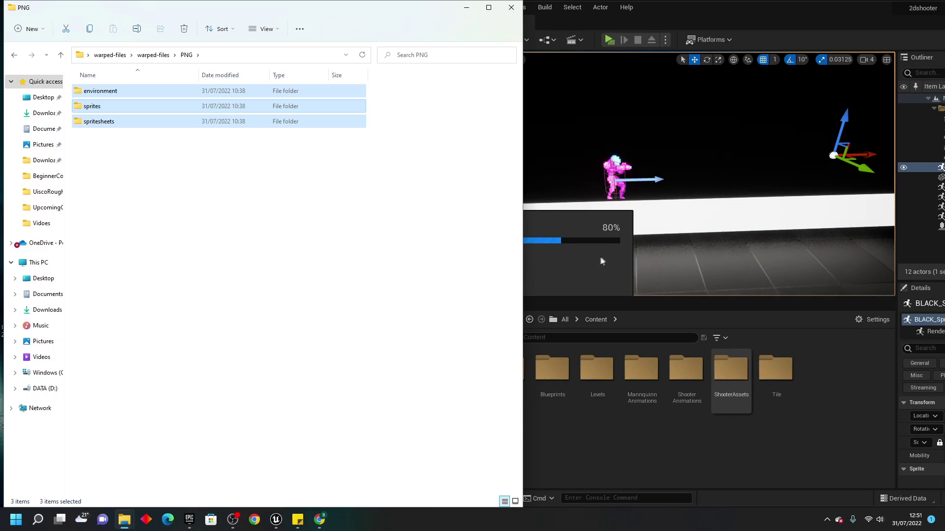
pyautogui.click(827, 15)
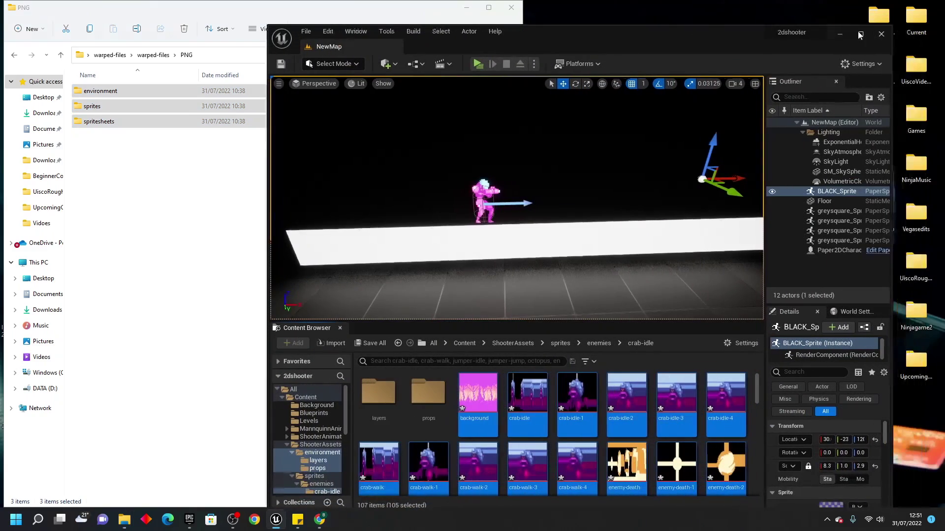
pyautogui.click(860, 35)
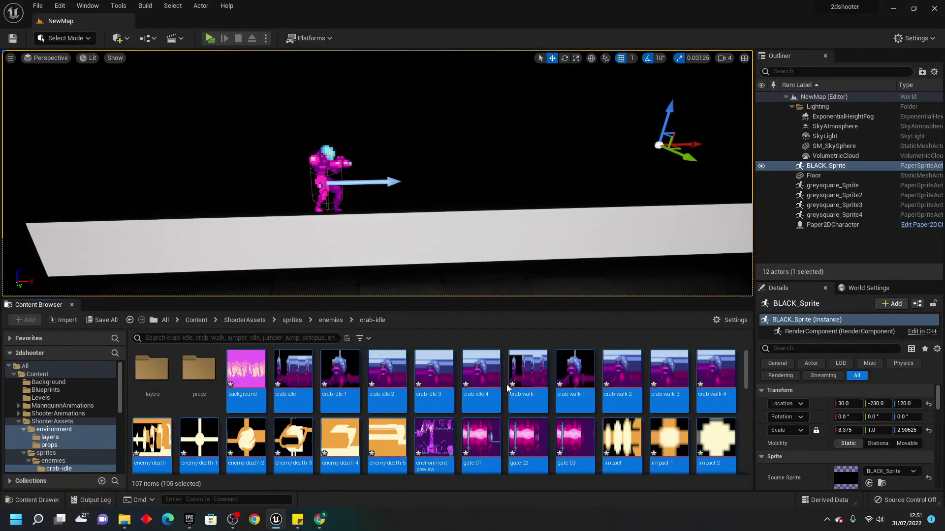
# - Apply Paper2D texture settings to the imported textures and return to the ShooterAssets folder
pyautogui.rightClick(489, 386)
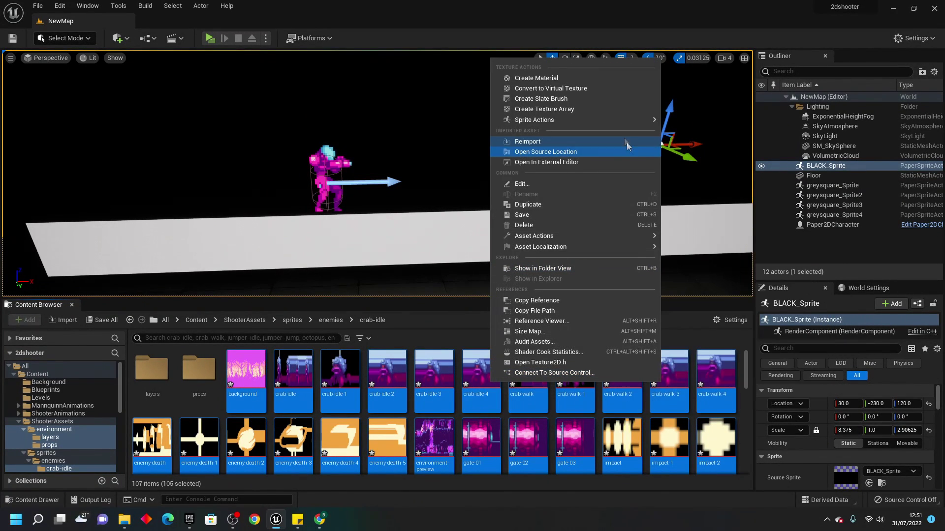
pyautogui.moveTo(615, 120)
pyautogui.click(699, 143)
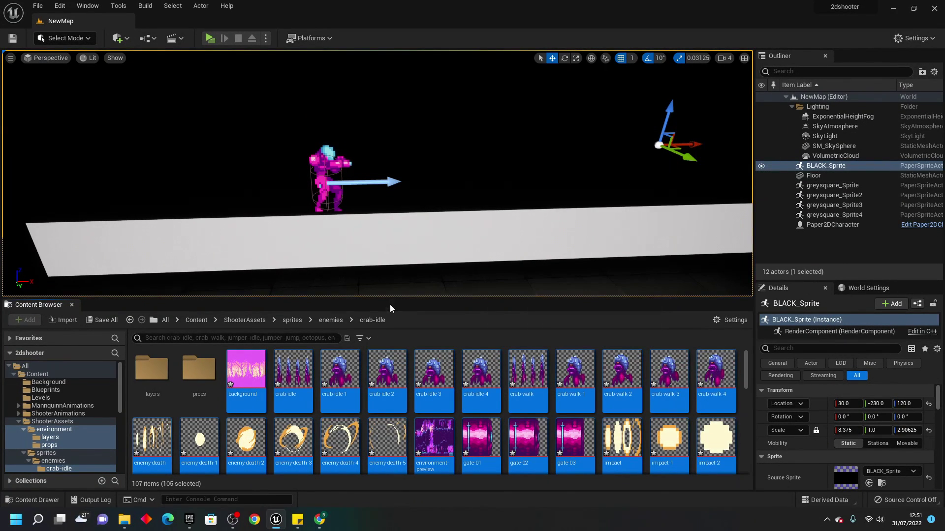
pyautogui.click(52, 421)
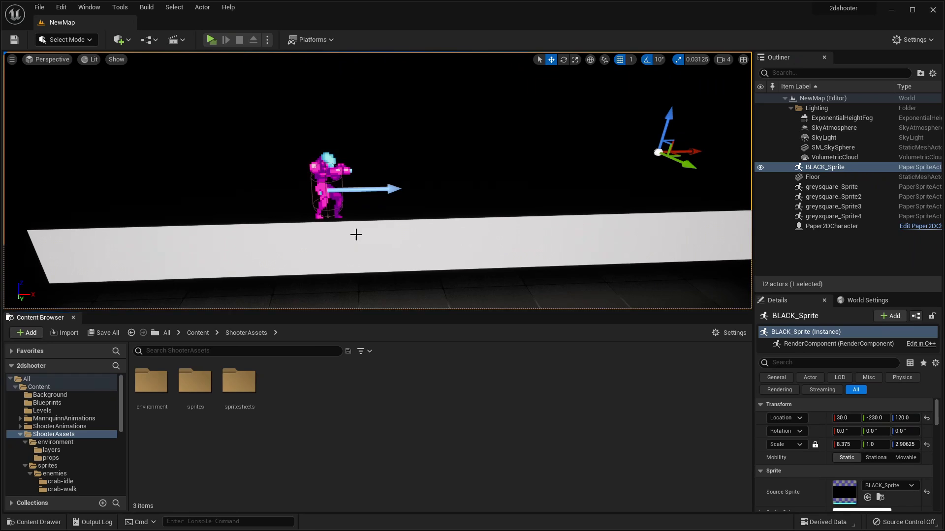
# - Create sprites from the shot-1 and shot-2 textures in sprites > Fx > shot
pyautogui.doubleClick(192, 383)
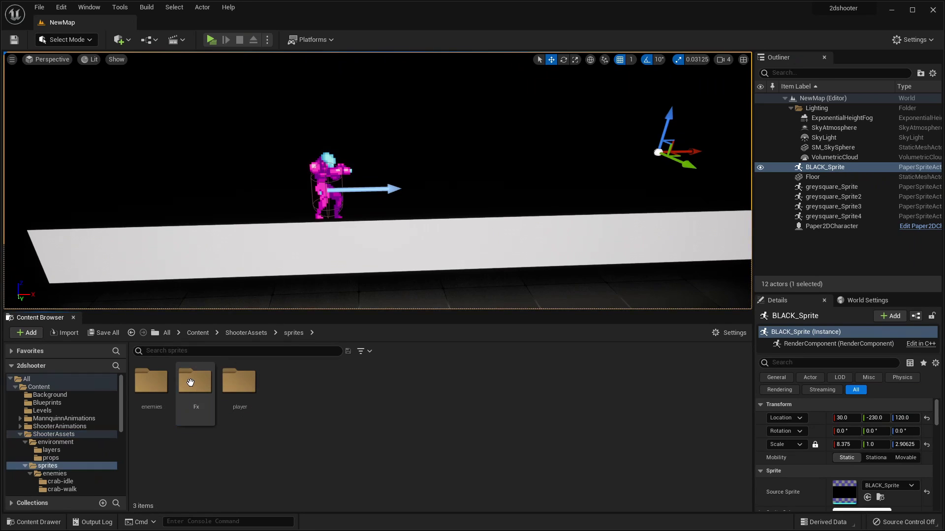
pyautogui.doubleClick(199, 408)
pyautogui.click(291, 390)
pyautogui.doubleClick(290, 390)
pyautogui.click(151, 389)
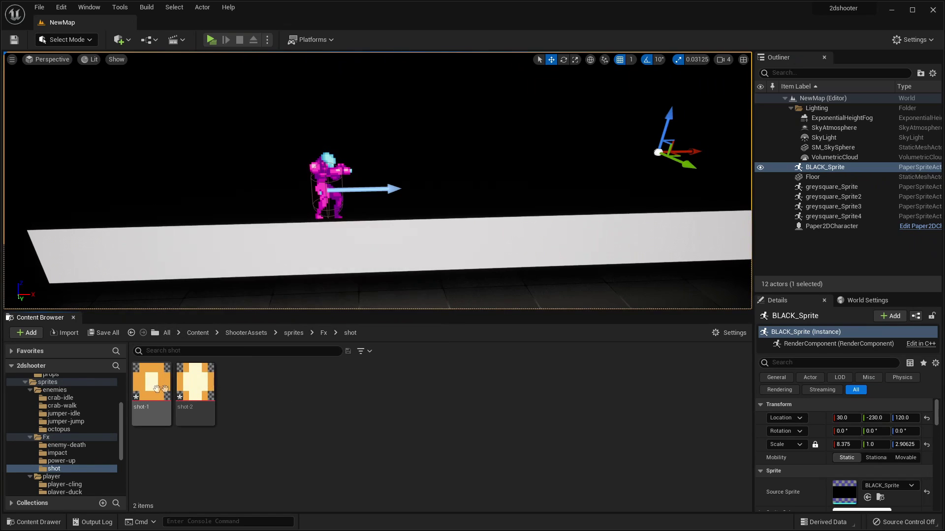
pyautogui.keyDown('ctrl'); pyautogui.click(202, 393); pyautogui.keyUp('ctrl')
pyautogui.rightClick(202, 394)
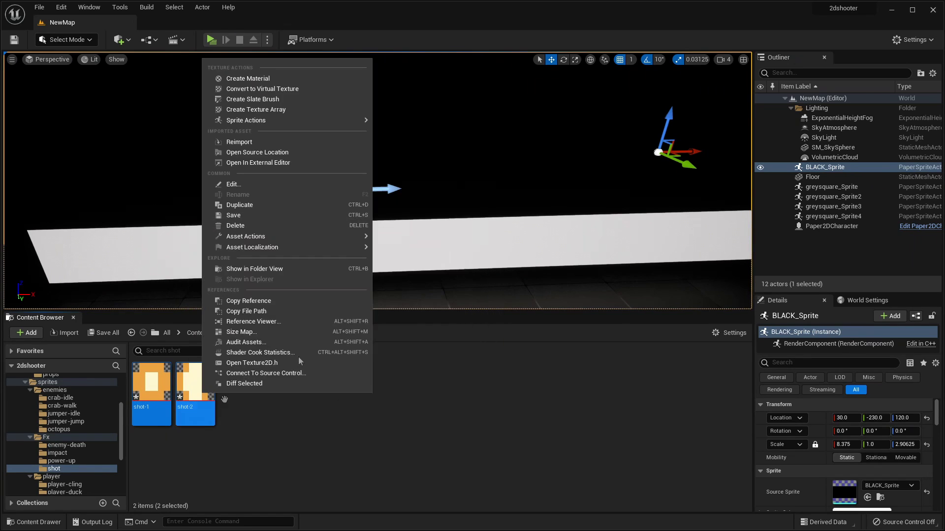
pyautogui.moveTo(344, 121)
pyautogui.click(408, 122)
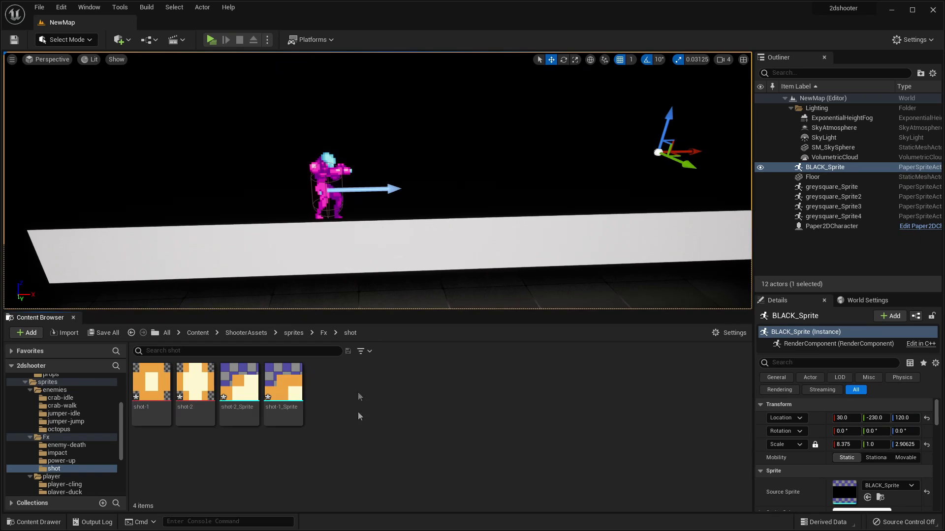
# - Build a flipbook named Bullet from shot-1_Sprite and shot-2_Sprite
pyautogui.click(285, 391)
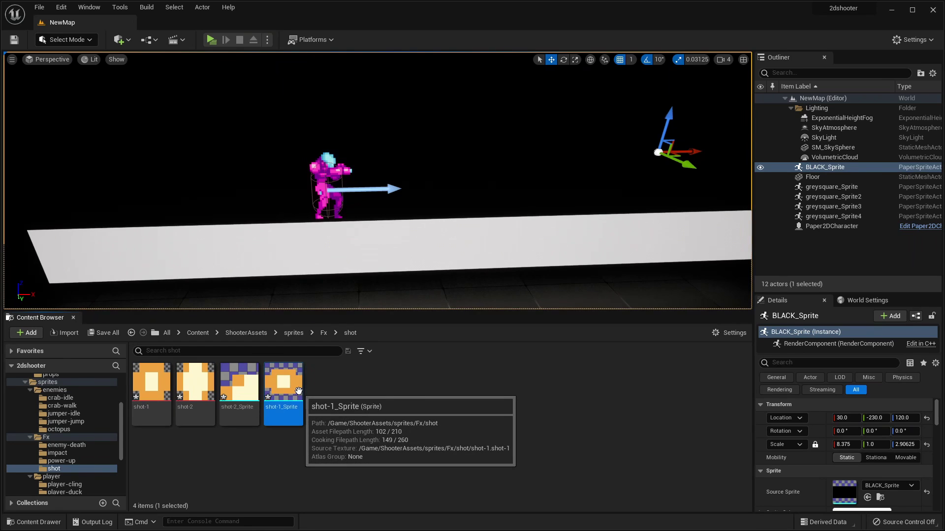
pyautogui.keyDown('ctrl'); pyautogui.click(251, 397); pyautogui.keyUp('ctrl')
pyautogui.rightClick(251, 396)
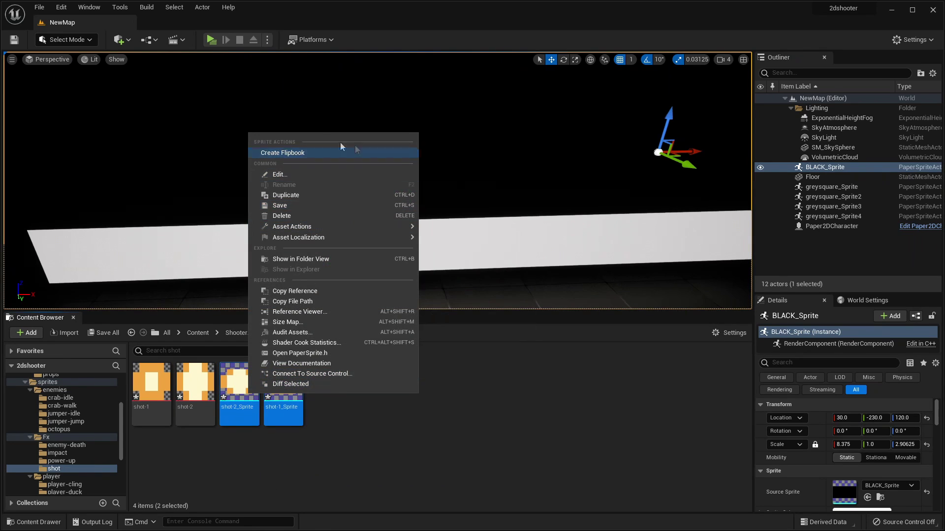
pyautogui.click(296, 153)
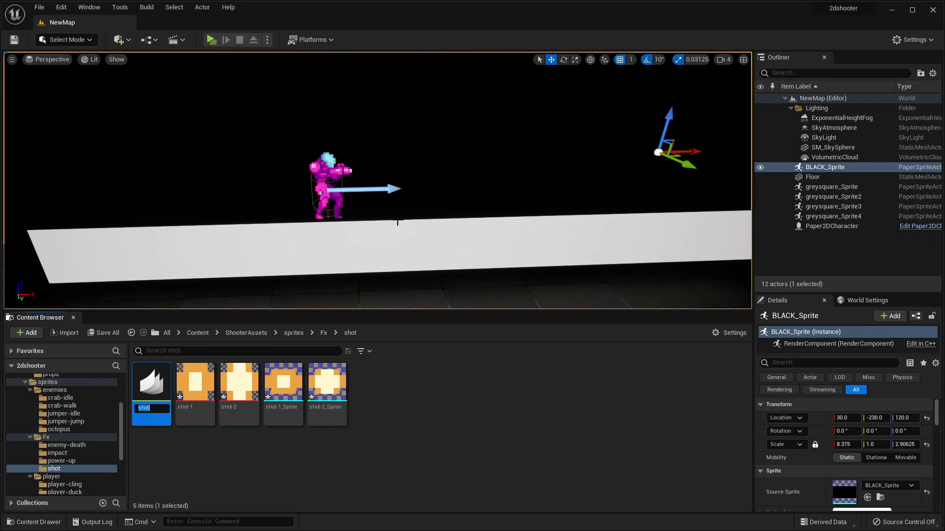
pyautogui.write('Bullet')
pyautogui.press('Return')
pyautogui.scroll(5, 73, 412)
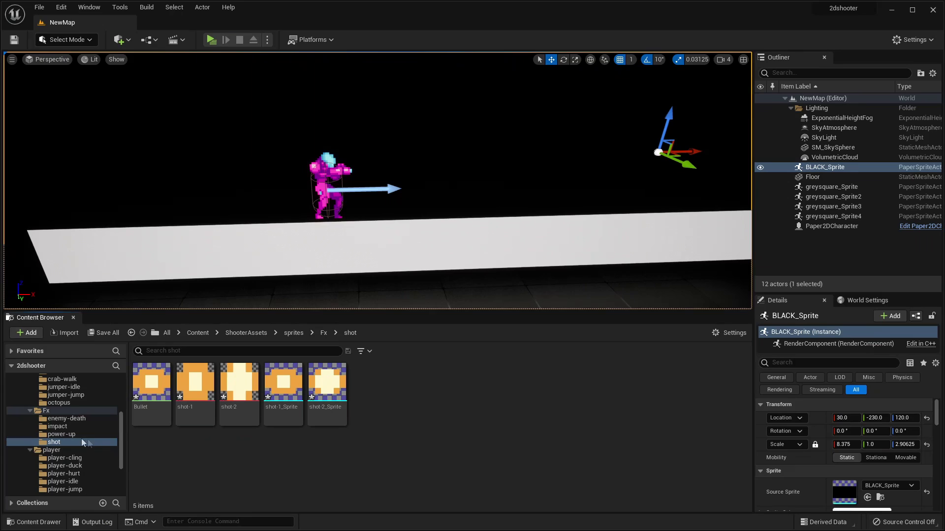
pyautogui.click(49, 402)
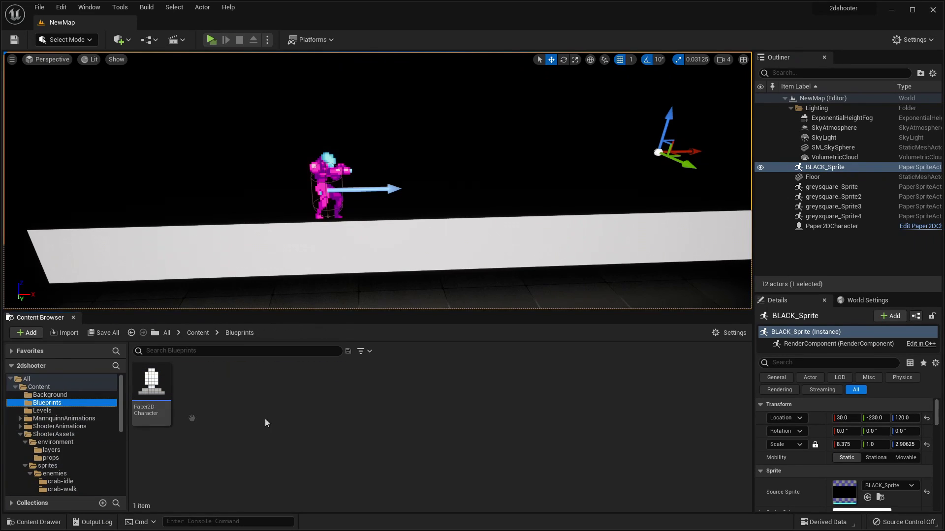
# - Create an Actor blueprint named Bullet_BP in Blueprints and open it
pyautogui.rightClick(235, 411)
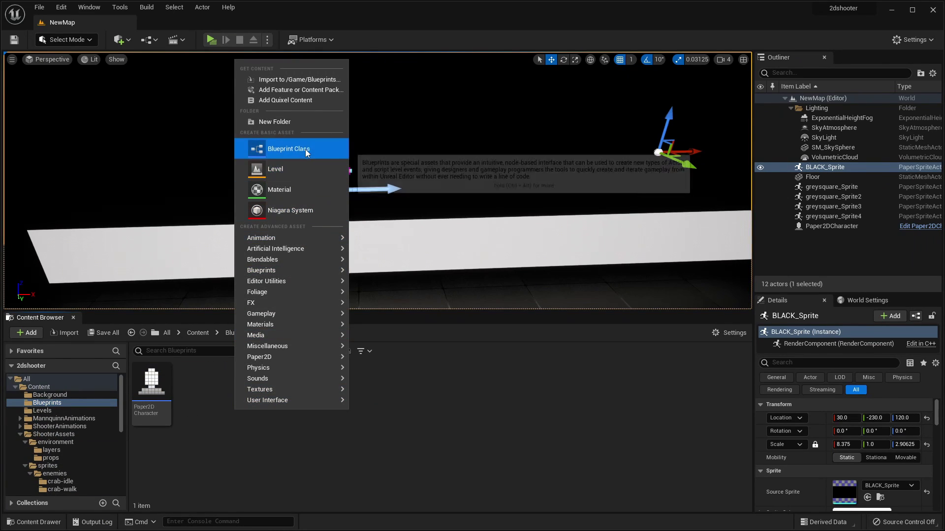
pyautogui.click(290, 149)
pyautogui.click(356, 161)
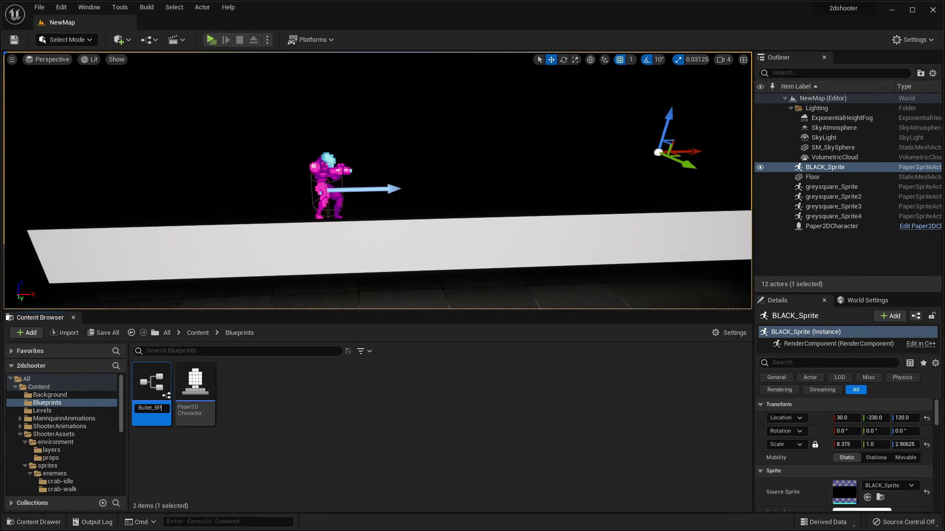
pyautogui.press('Return')
pyautogui.doubleClick(159, 386)
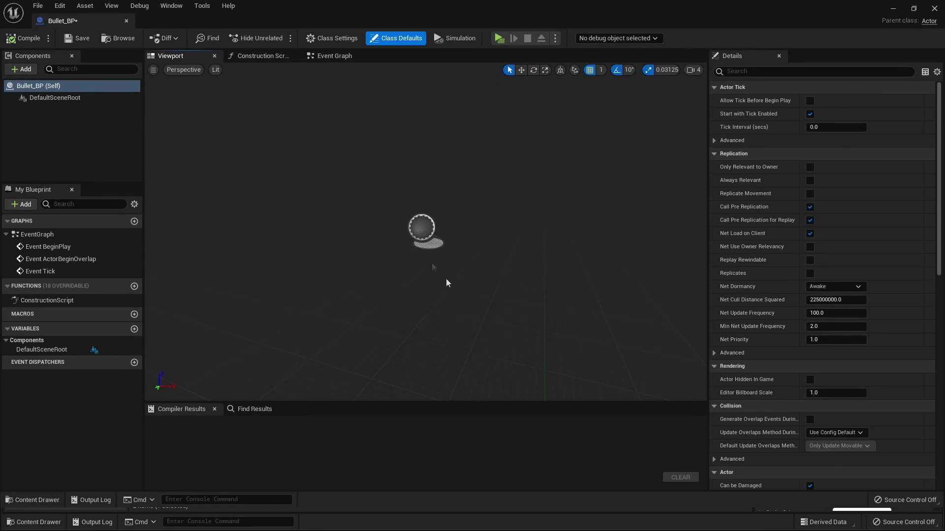
# - Add a PaperFlipbook component using the Bullet flipbook as its source
pyautogui.click(22, 70)
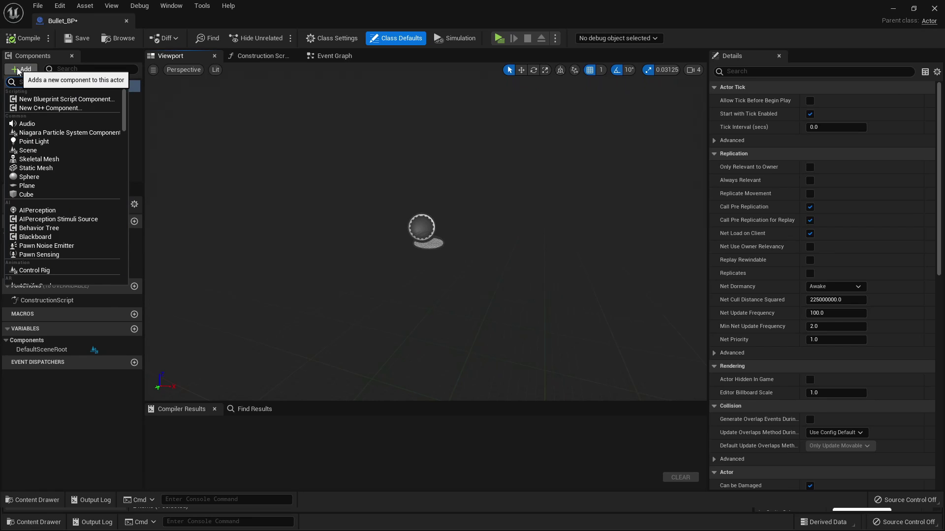
pyautogui.write('paper')
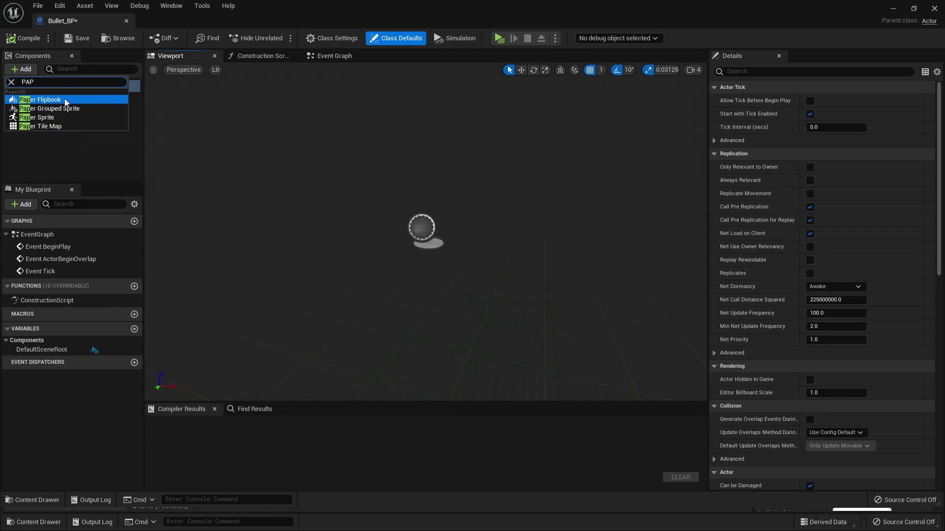
pyautogui.click(66, 99)
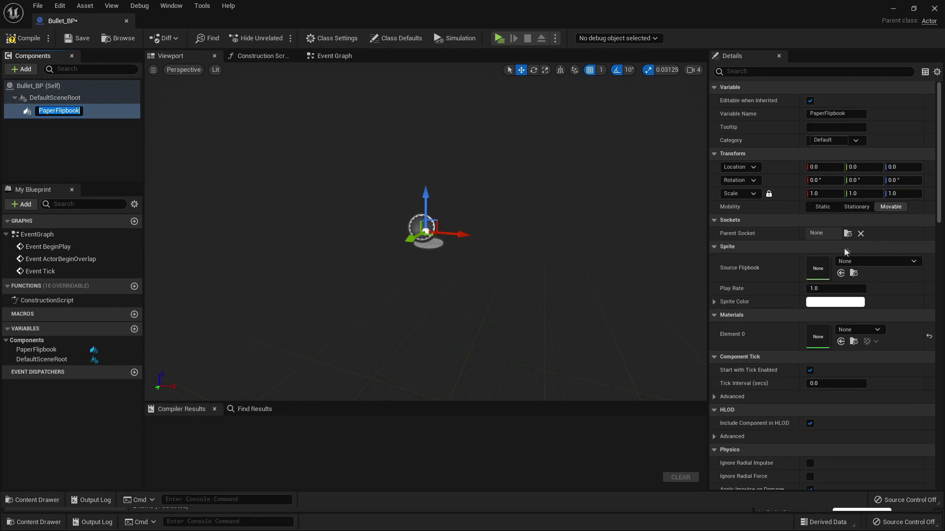
pyautogui.press('Return')
pyautogui.click(855, 260)
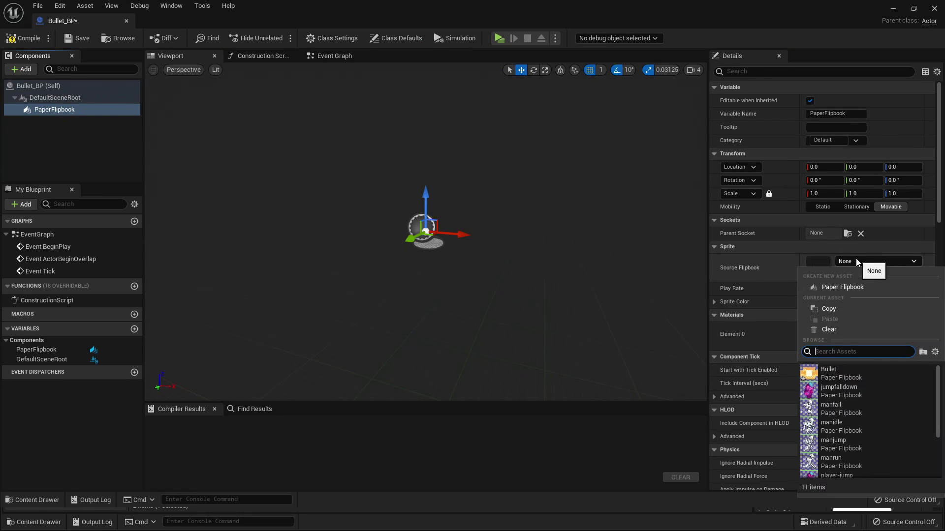
pyautogui.click(839, 369)
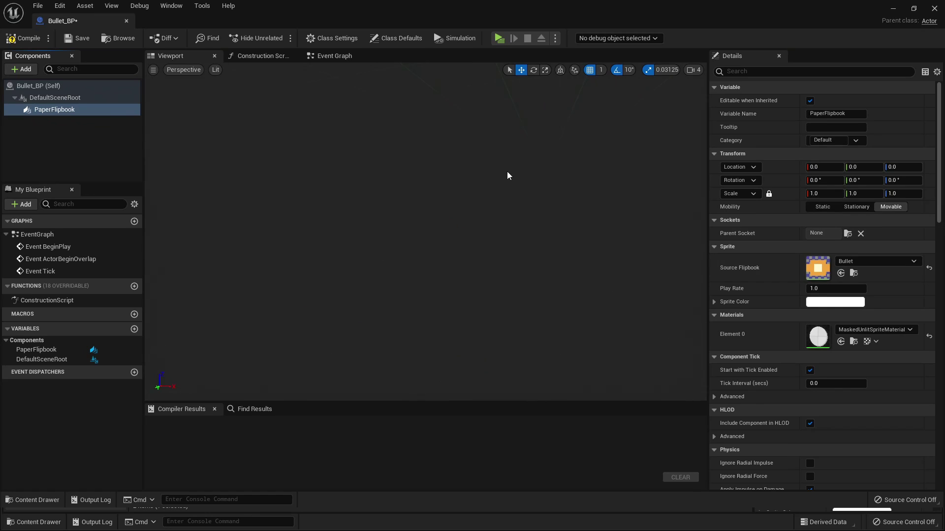
# - Lock the flipbook's scale and set it uniformly to 4.0
pyautogui.click(770, 195)
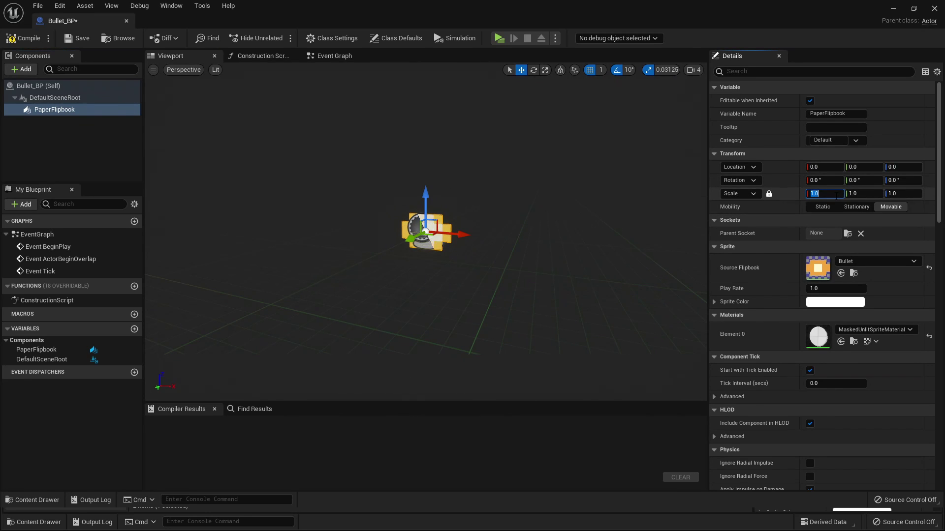
pyautogui.write('4')
pyautogui.press('Return')
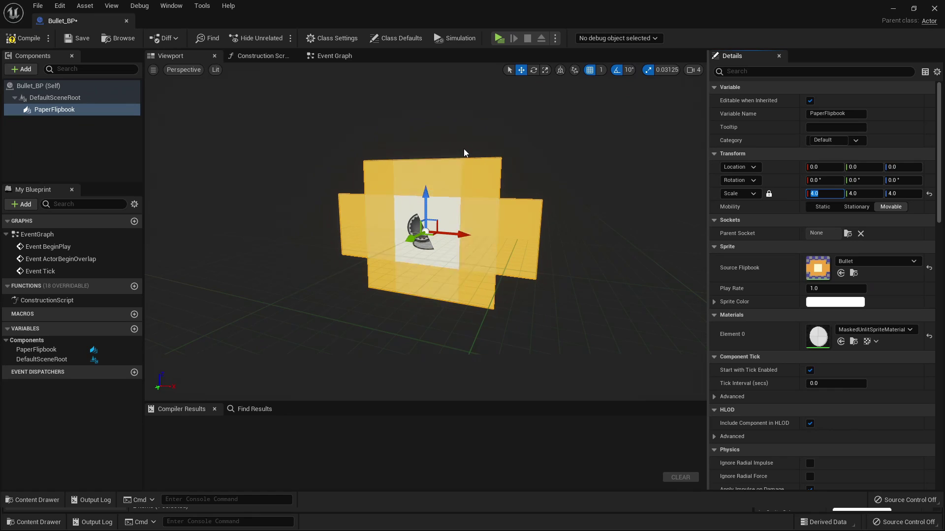
pyautogui.moveTo(492, 146); pyautogui.dragTo(492, 146, button='right')
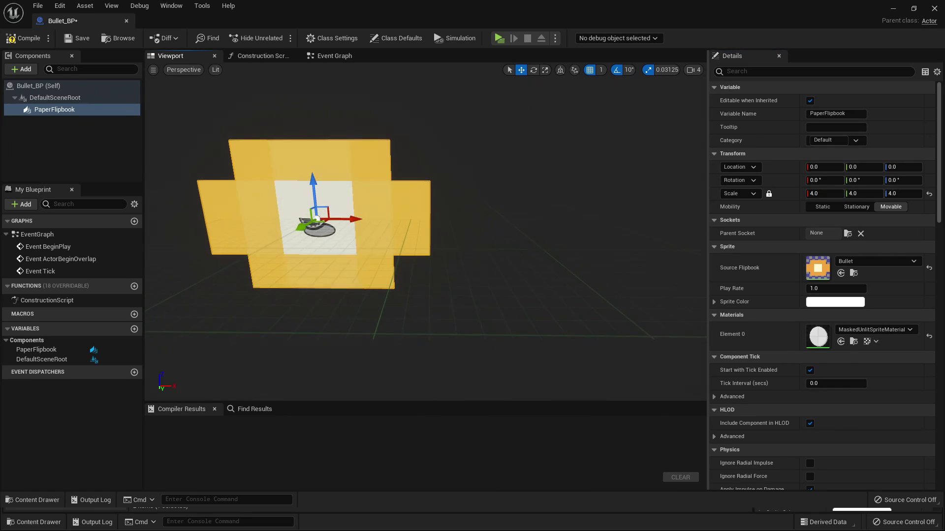
# - Add a Projectile Movement component to Bullet_BP
pyautogui.click(148, 120)
pyautogui.click(15, 69)
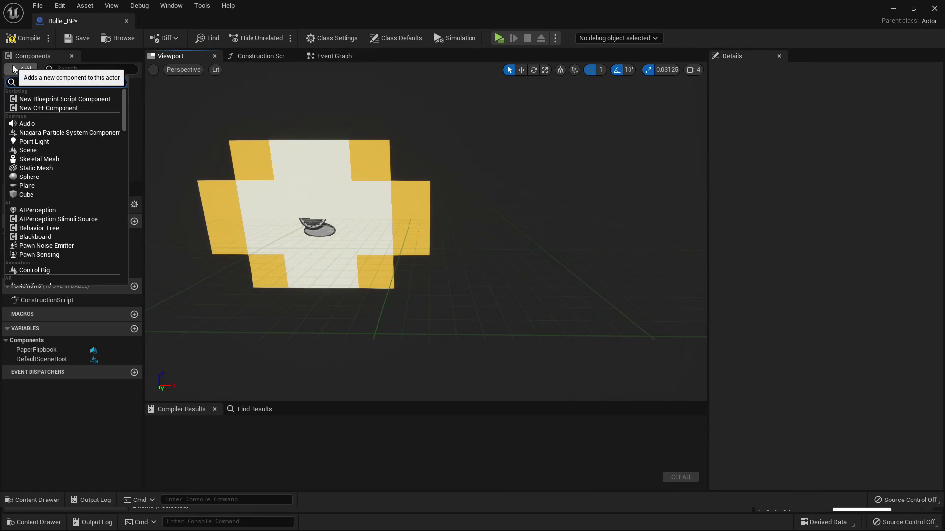
pyautogui.write('proj')
pyautogui.click(58, 97)
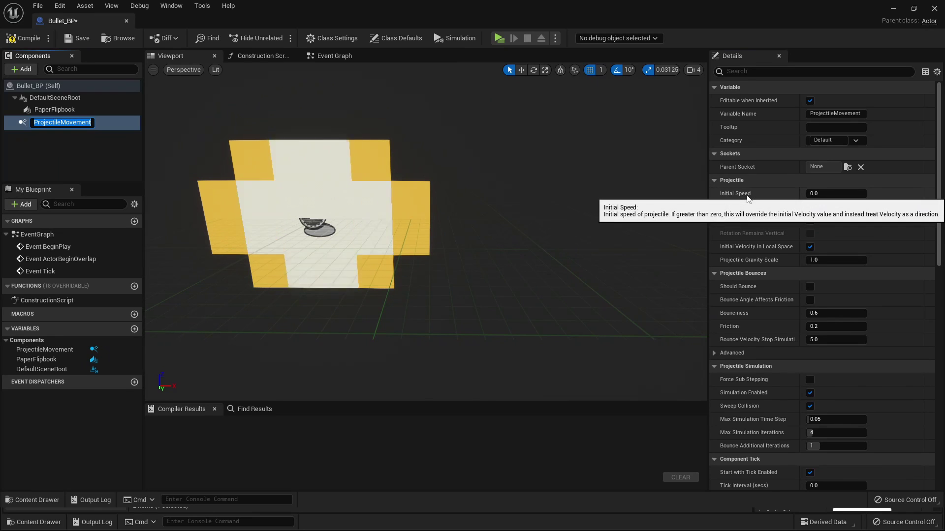
# - Set the projectile's Initial Speed to 500 and Max Speed to 1000
pyautogui.click(830, 193)
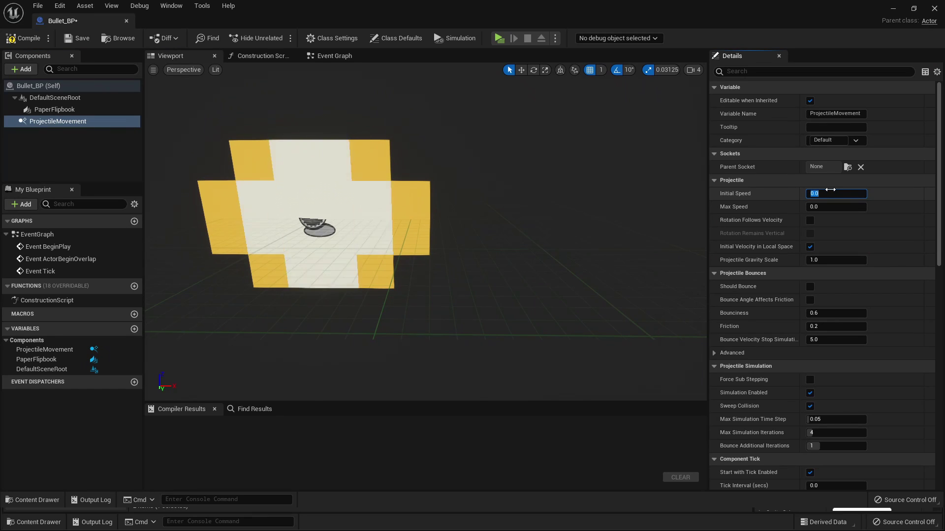
pyautogui.write('500')
pyautogui.press('Return')
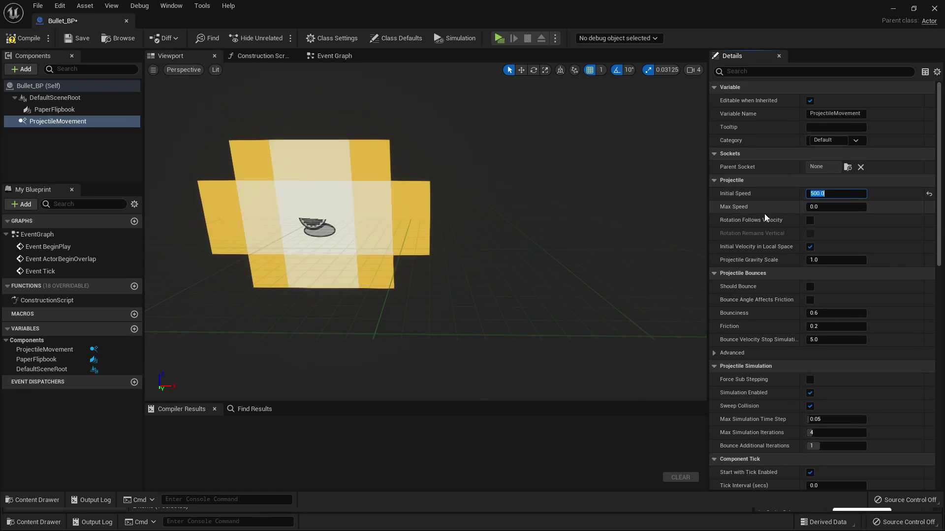
pyautogui.click(830, 206)
pyautogui.write('1000')
pyautogui.press('Return')
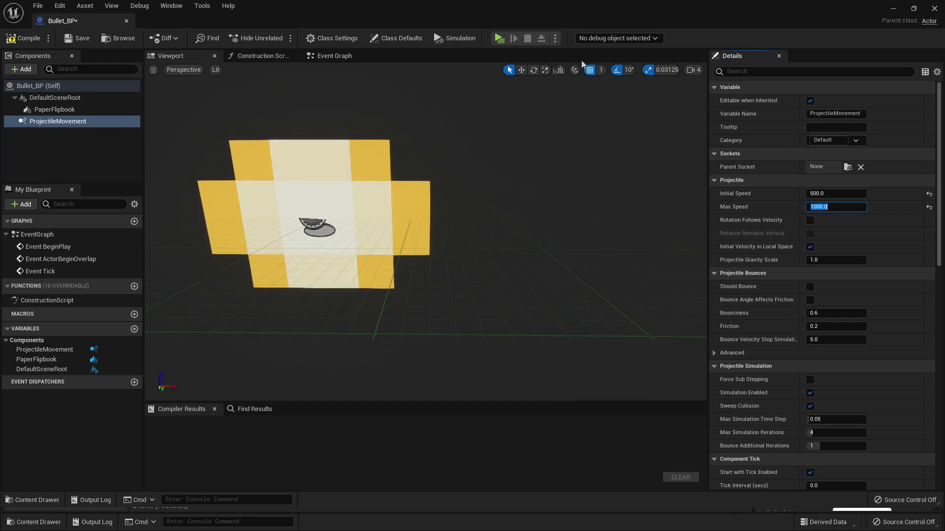
pyautogui.scroll(5, 456, 130)
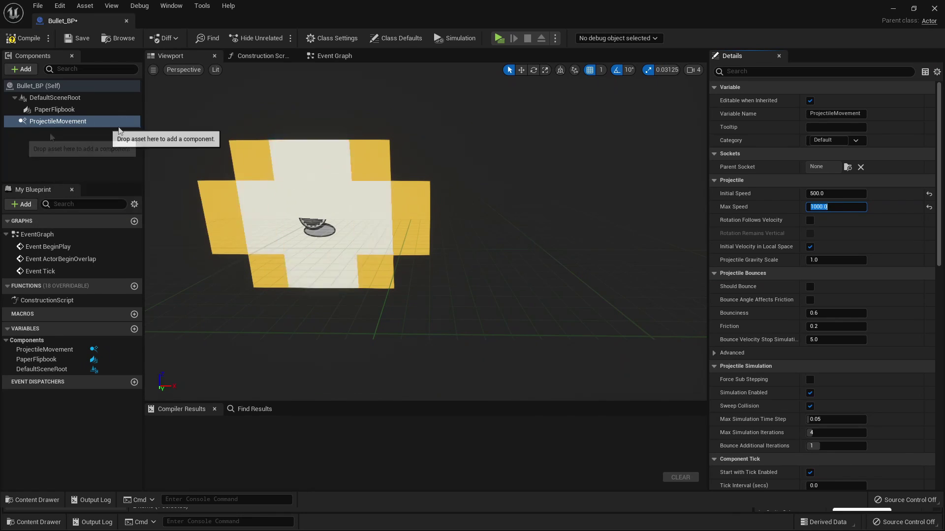
# - Set Projectile Gravity Scale to 0, compile Bullet_BP, and minimize its editor
pyautogui.click(742, 71)
pyautogui.write('GR')
pyautogui.click(814, 100)
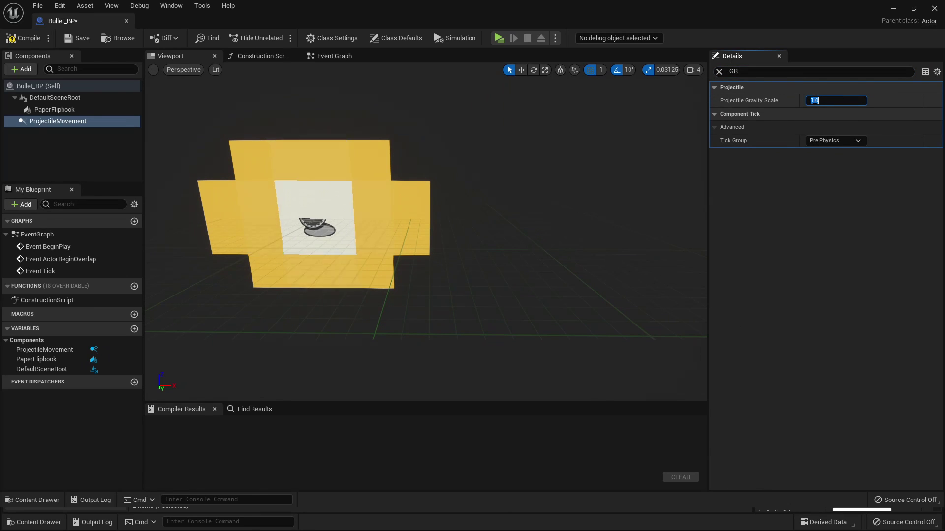
pyautogui.write('0')
pyautogui.press('Return')
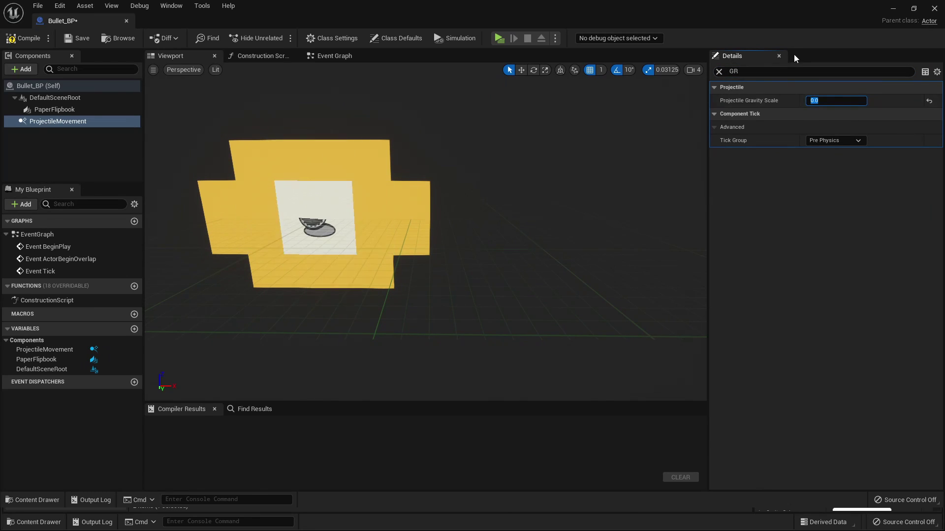
pyautogui.click(23, 37)
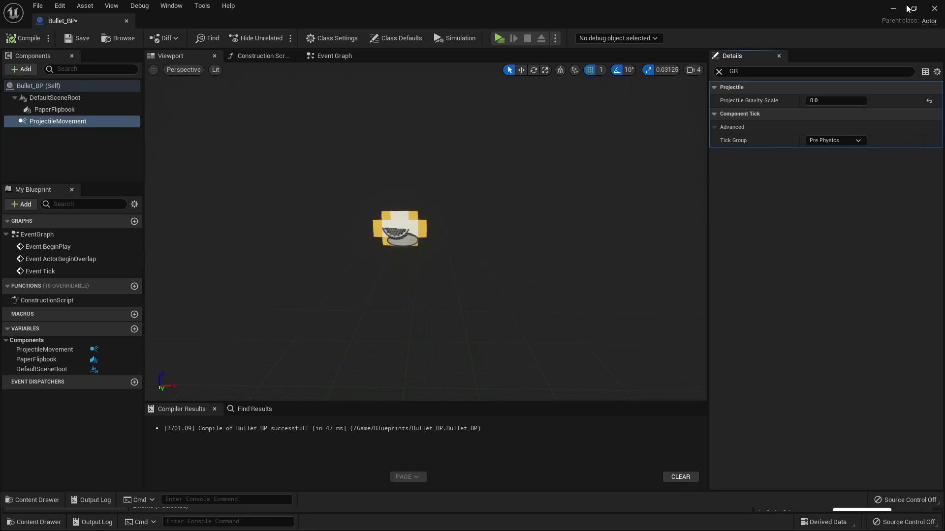
pyautogui.click(893, 9)
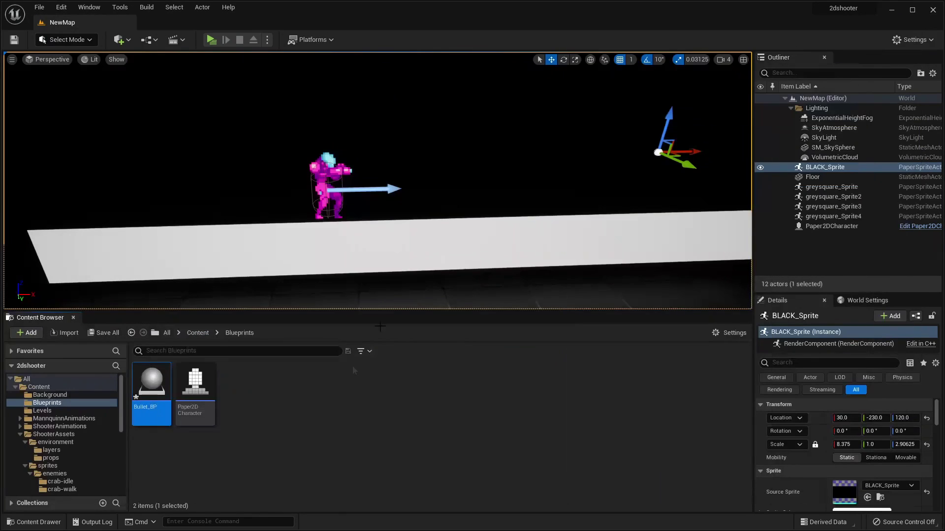
# - Add a Scene component named Scene to the Paper2DCharacter blueprint
pyautogui.doubleClick(195, 396)
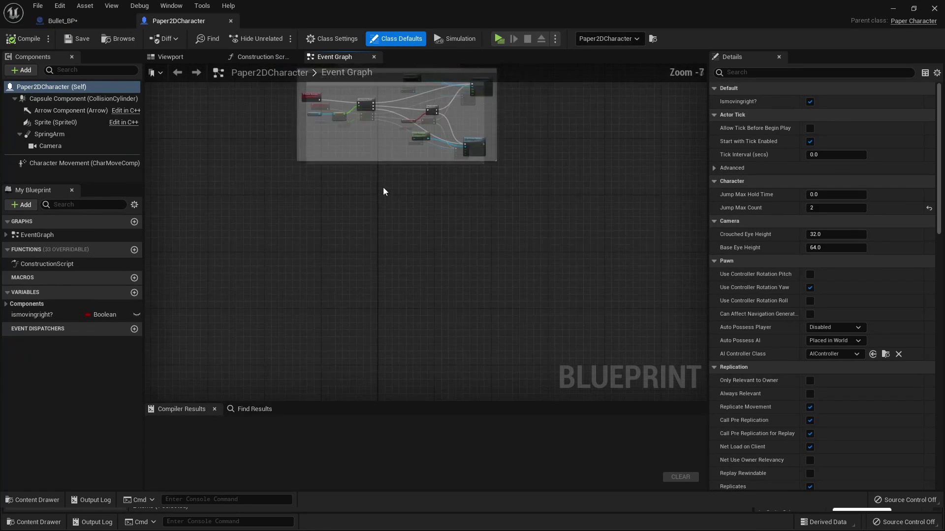
pyautogui.scroll(5, 422, 166)
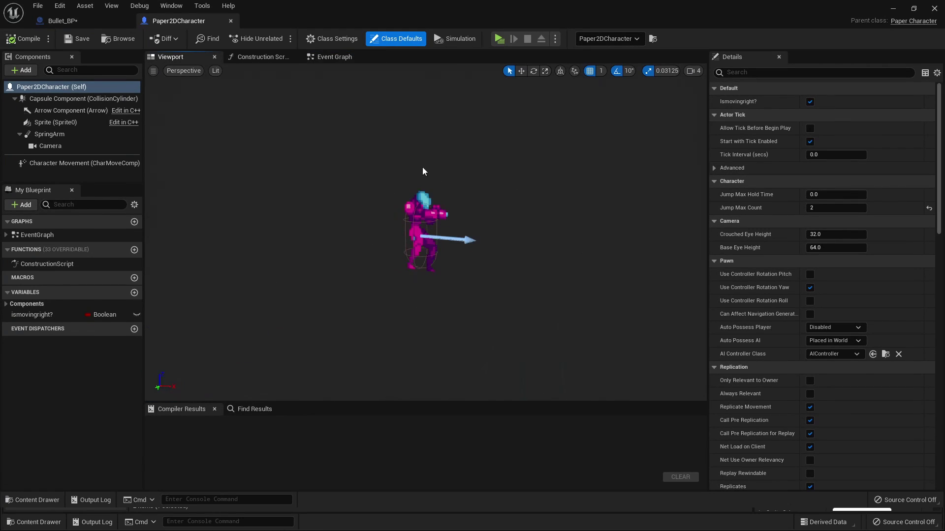
pyautogui.click(22, 71)
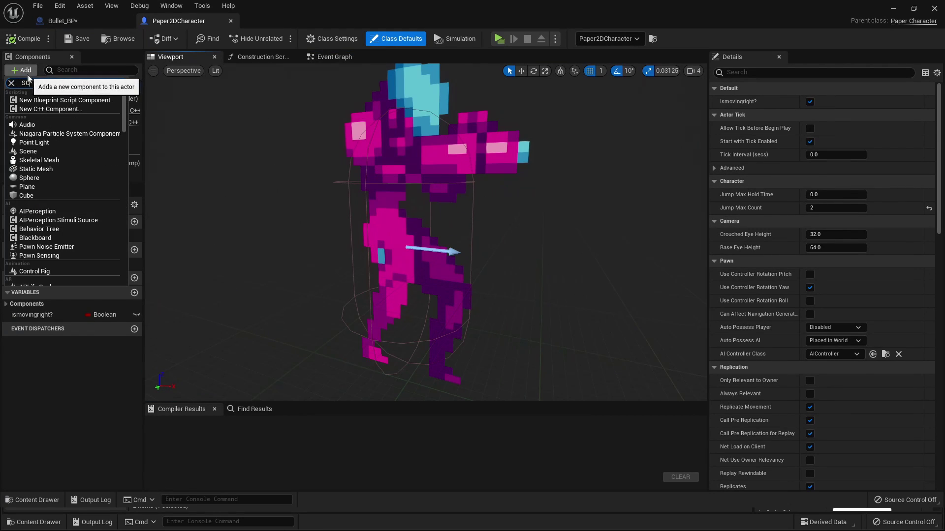
pyautogui.write('scene')
pyautogui.click(63, 124)
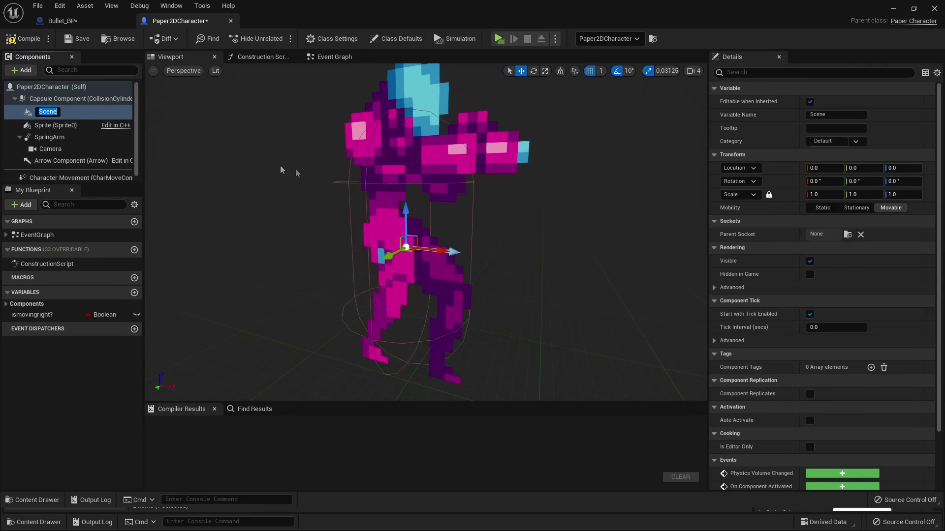
pyautogui.click(436, 252)
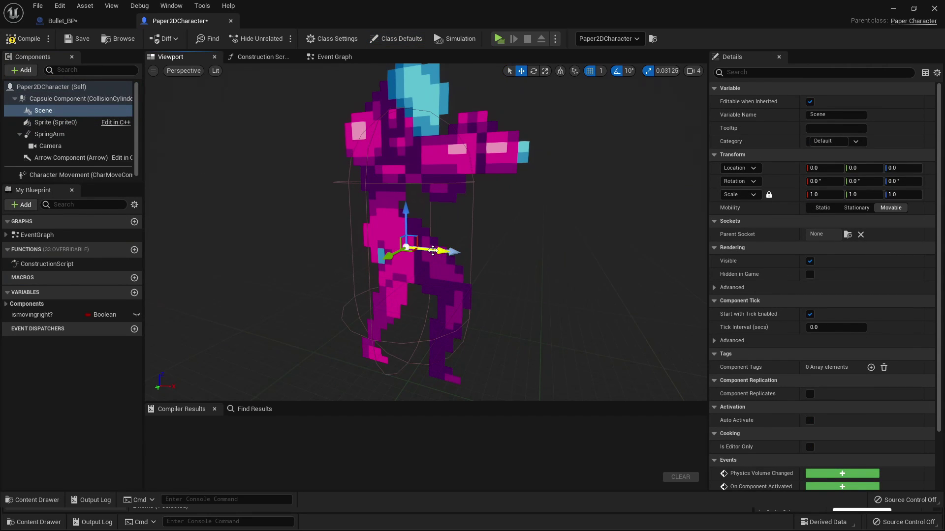
# - Move the Scene component to location 31, 0, 21 beside the gun
pyautogui.moveTo(433, 251); pyautogui.dragTo(586, 255)
pyautogui.moveTo(549, 223); pyautogui.dragTo(553, 114)
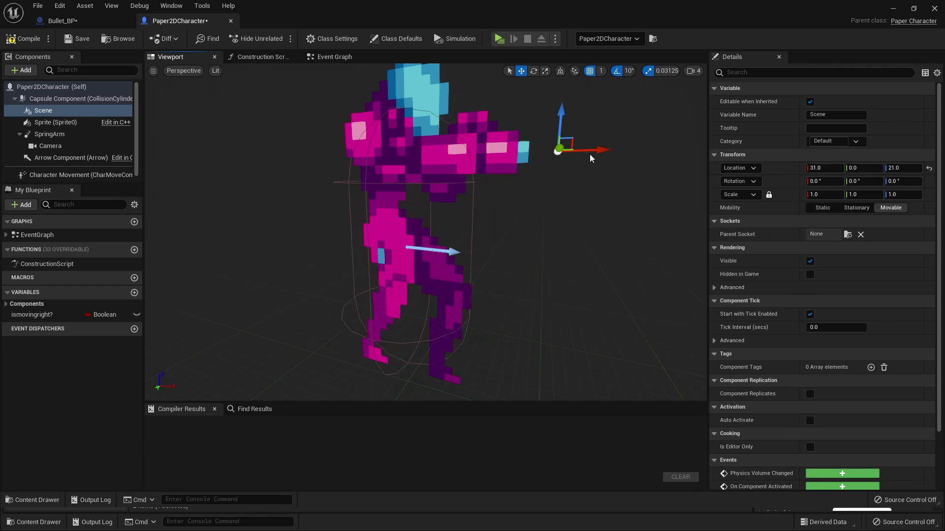
pyautogui.click(332, 56)
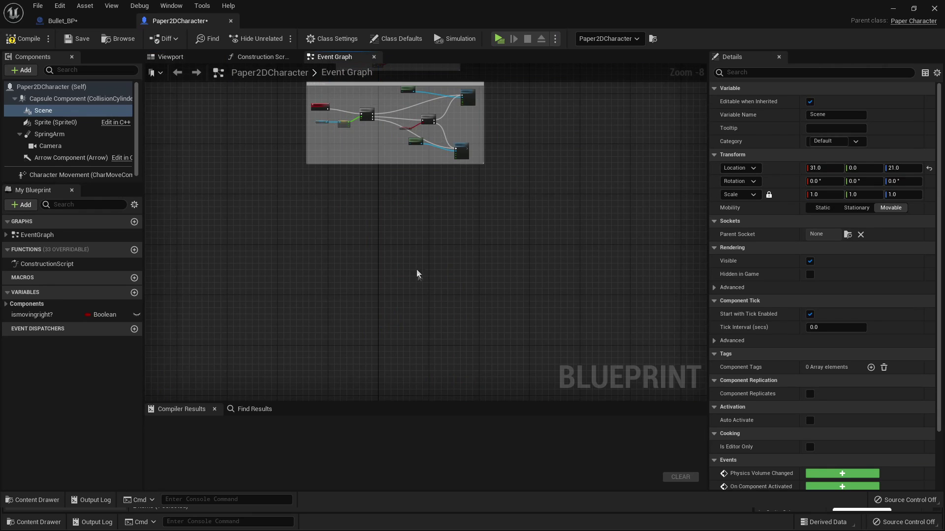
# - Add a Left Mouse Button event node to the character's event graph
pyautogui.scroll(5, 499, 237)
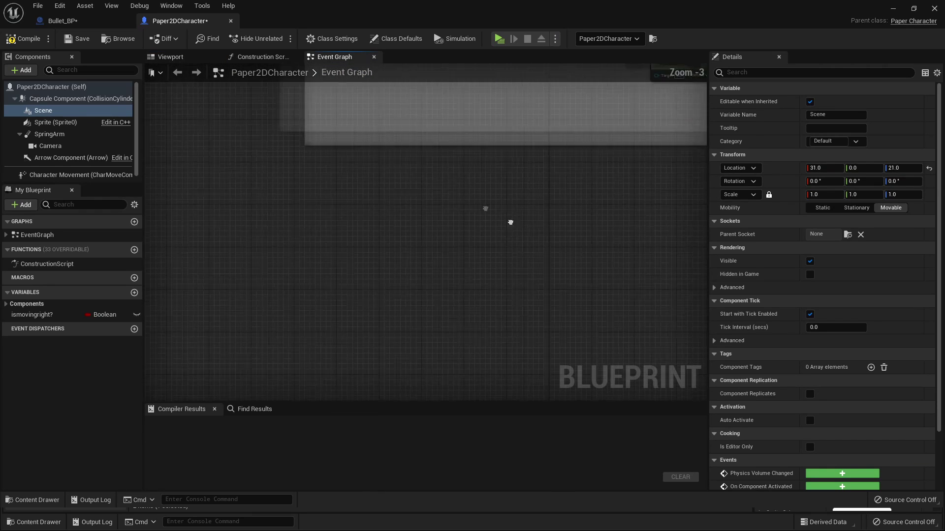
pyautogui.rightClick(386, 259)
pyautogui.write('LEFT MOIS')
pyautogui.press('BackSpace')
pyautogui.press('BackSpace')
pyautogui.write('USE')
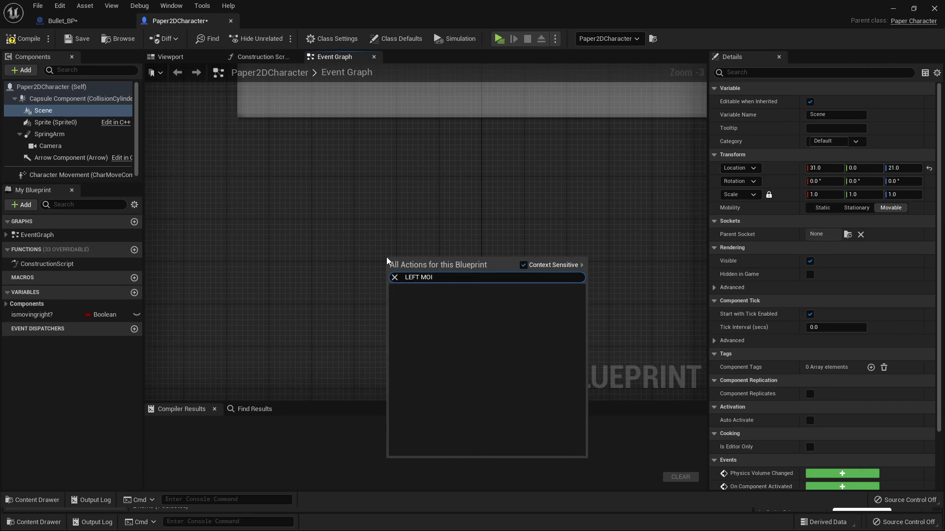
pyautogui.press('Return')
# - From the Pressed pin, add a Spawn Actor from Class node set to Bullet_BP
pyautogui.scroll(3, 486, 275)
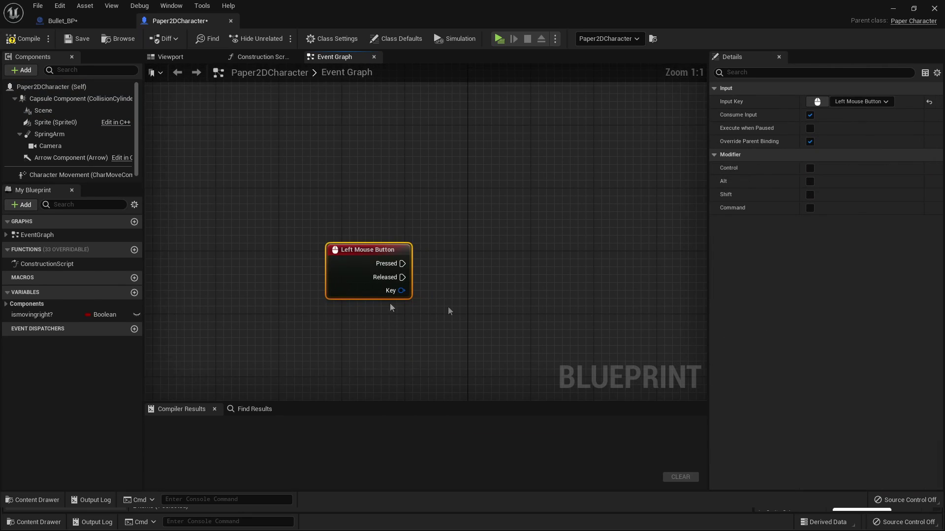
pyautogui.moveTo(402, 263); pyautogui.dragTo(564, 205)
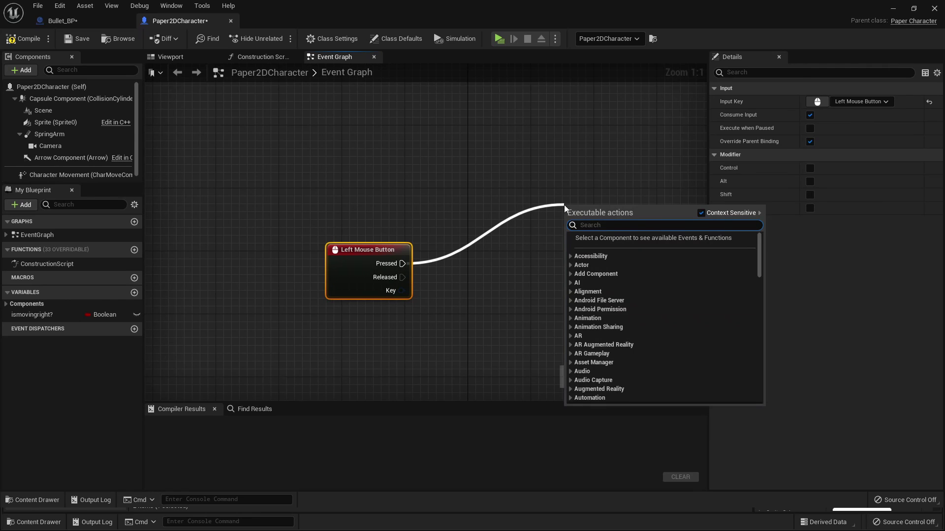
pyautogui.write('SPAWN AC')
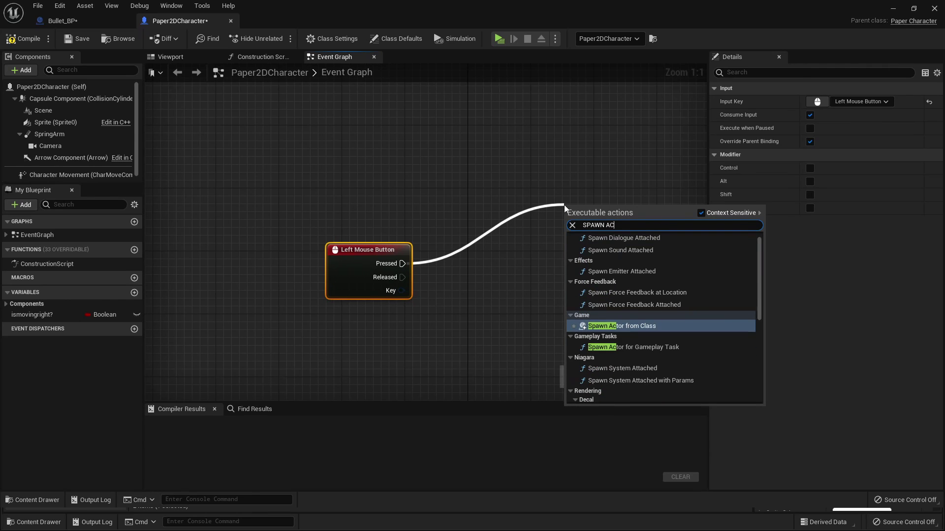
pyautogui.press('Return')
pyautogui.moveTo(462, 154); pyautogui.dragTo(370, 97, button='right')
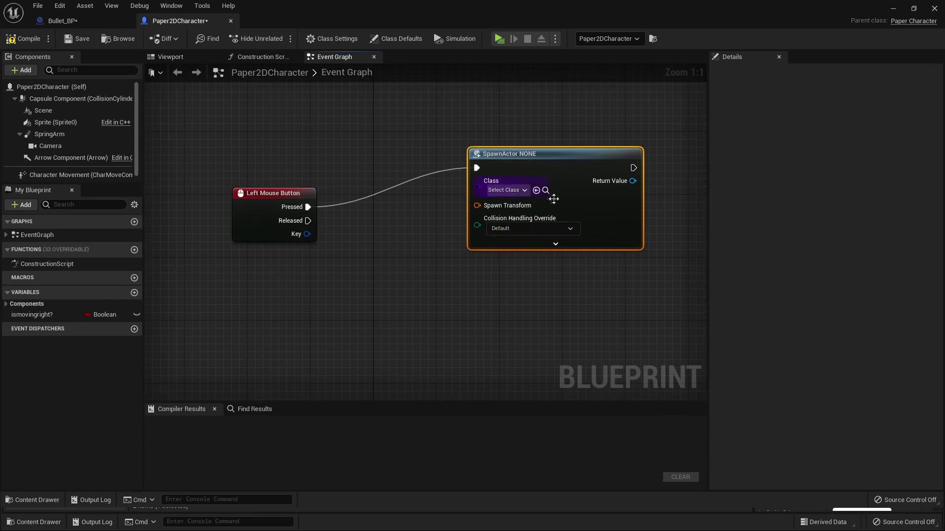
pyautogui.click(512, 191)
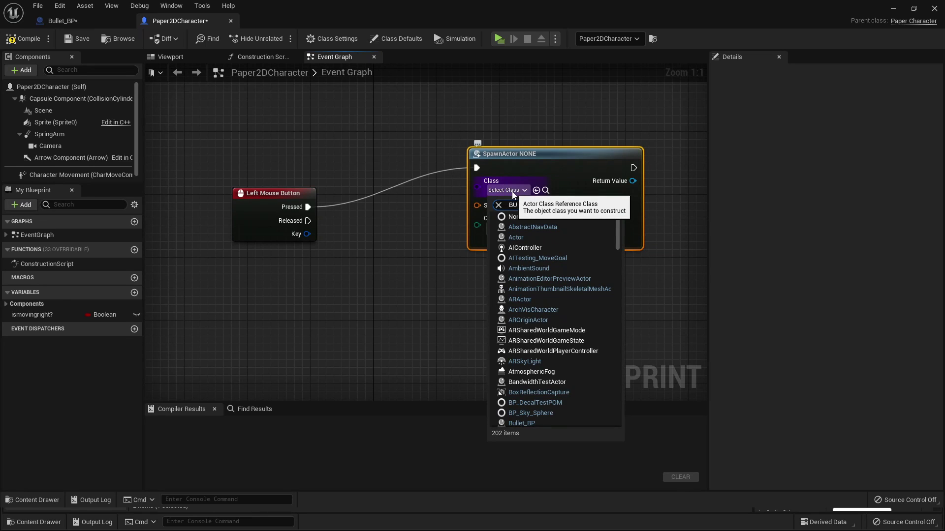
pyautogui.click(551, 229)
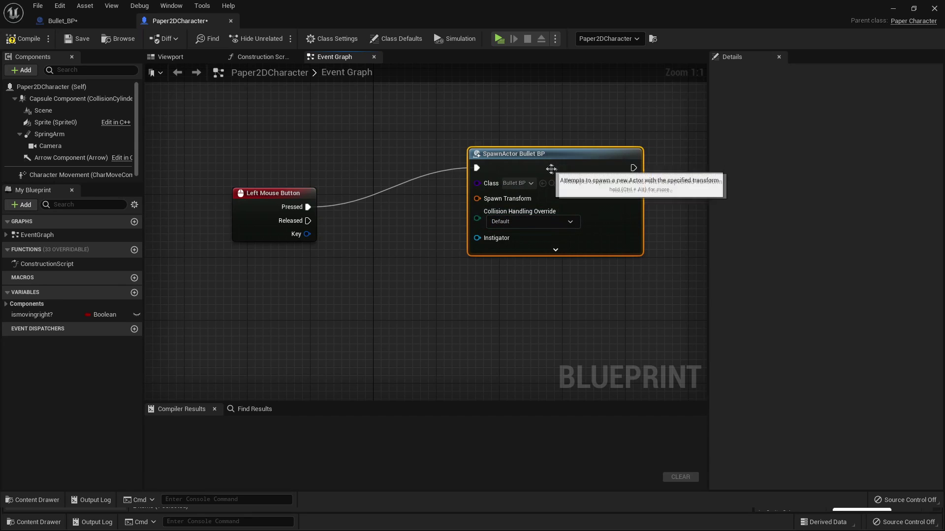
pyautogui.moveTo(550, 168); pyautogui.dragTo(599, 185)
# - Feed the Scene component's Get World Transform into the Spawn Transform pin
pyautogui.moveTo(61, 113); pyautogui.dragTo(389, 311)
pyautogui.write('GET')
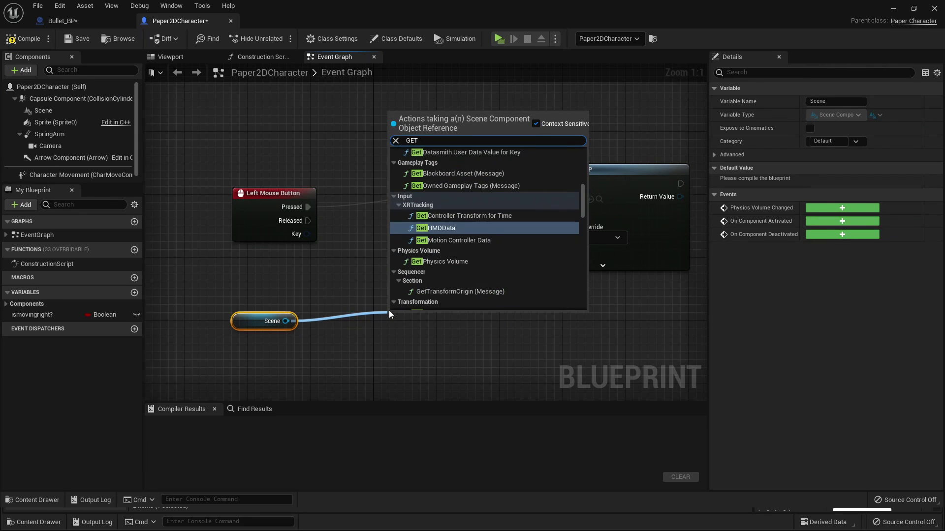
pyautogui.write(' WORLD TR')
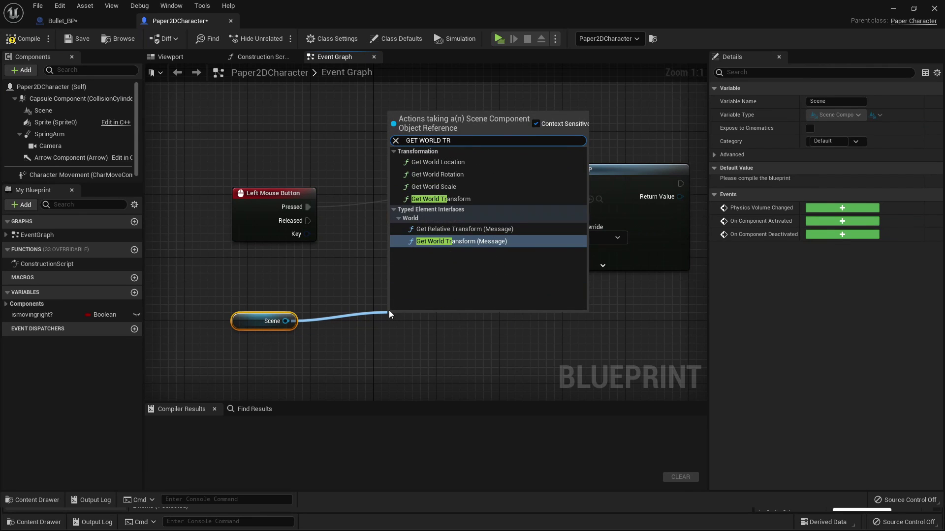
pyautogui.click(477, 199)
pyautogui.moveTo(485, 340); pyautogui.dragTo(544, 217)
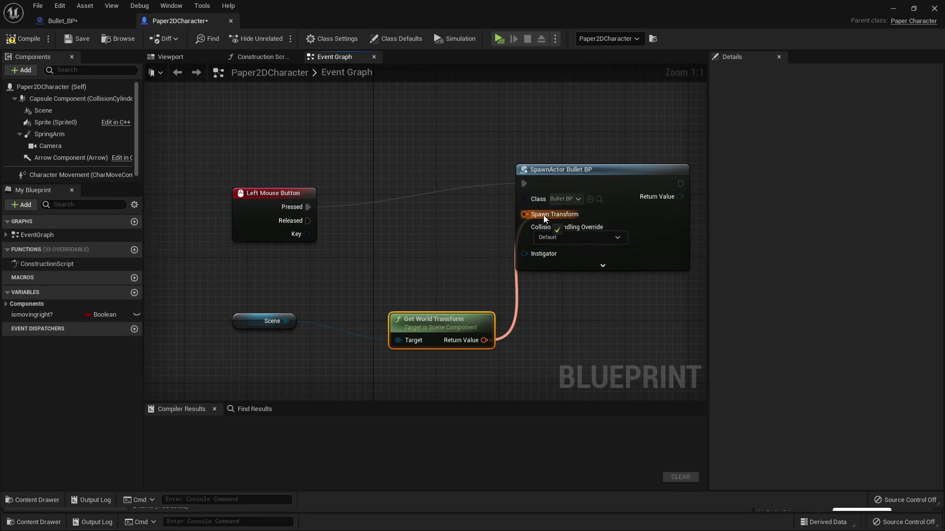
# - Compile the character blueprint and start playing the level in preview
pyautogui.click(23, 38)
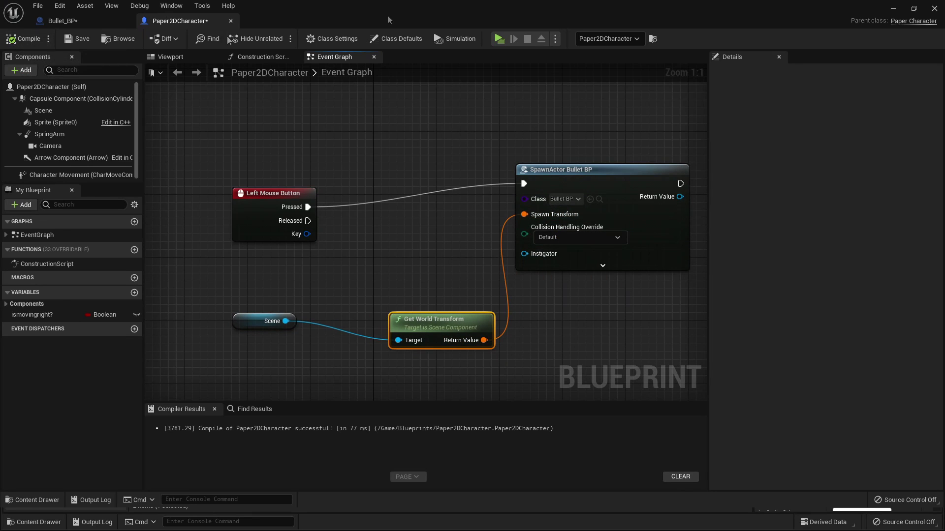
pyautogui.click(894, 9)
pyautogui.click(205, 39)
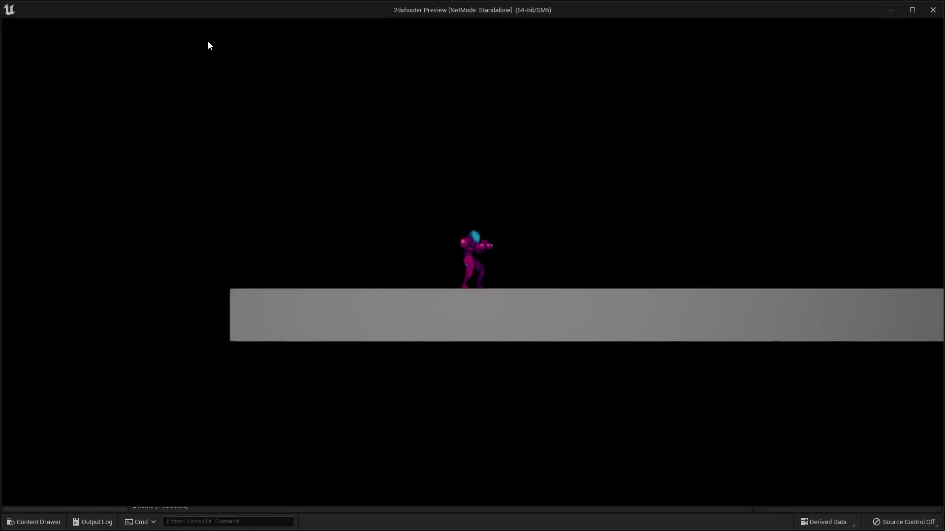
# - Fire several bullets with left-clicks while running the character right with D
pyautogui.click(636, 212)
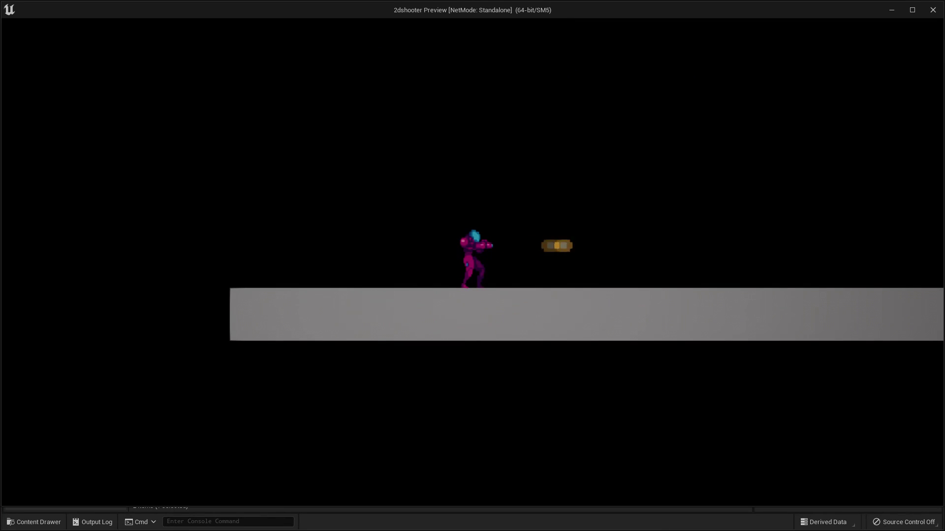
pyautogui.press('d')
pyautogui.click(636, 211)
pyautogui.click(636, 211)
pyautogui.click(636, 212)
pyautogui.click(637, 212)
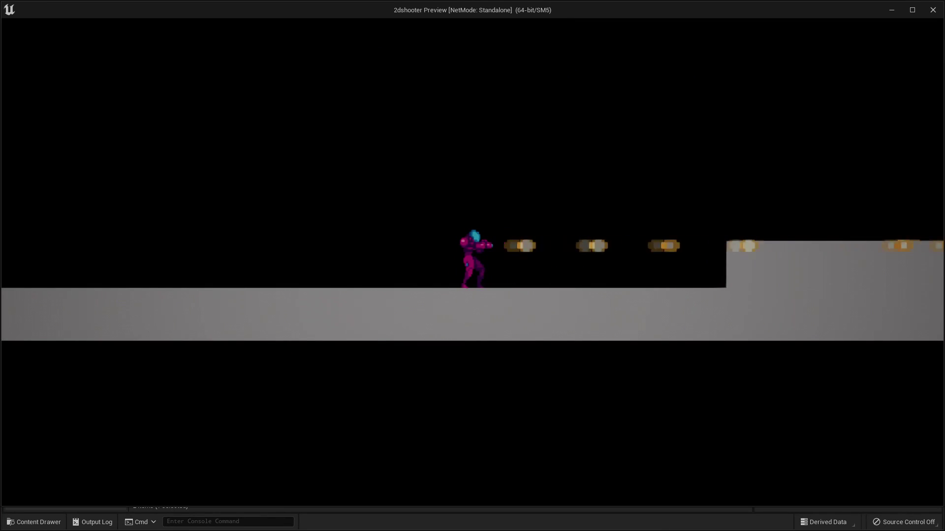